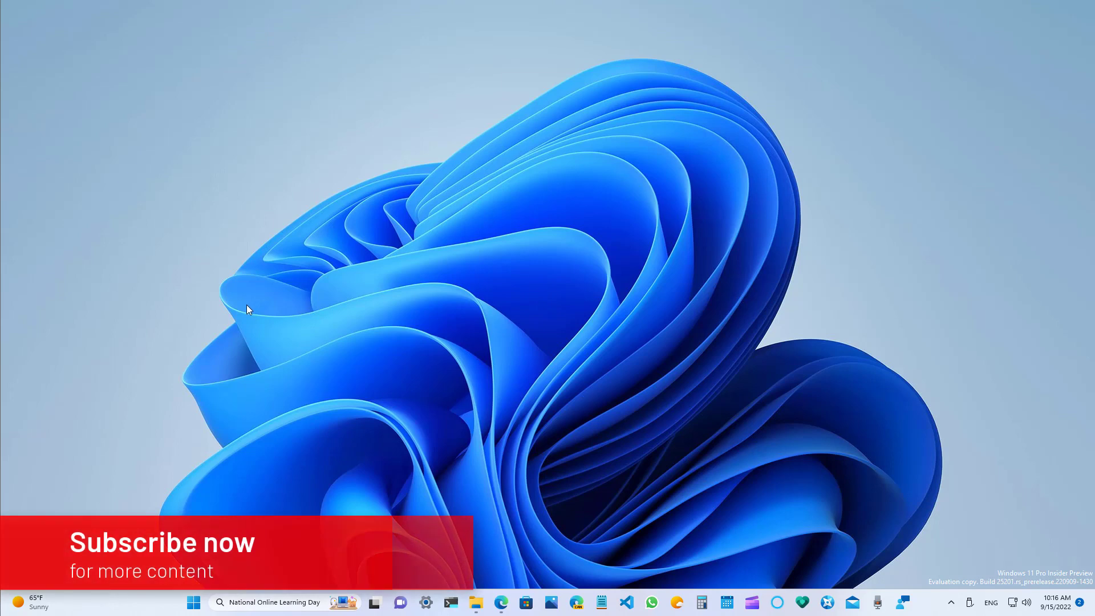
Step: Open Widgets from the weather button, try full-screen view, then reopen it and collapse it to the side panel
click(41, 597)
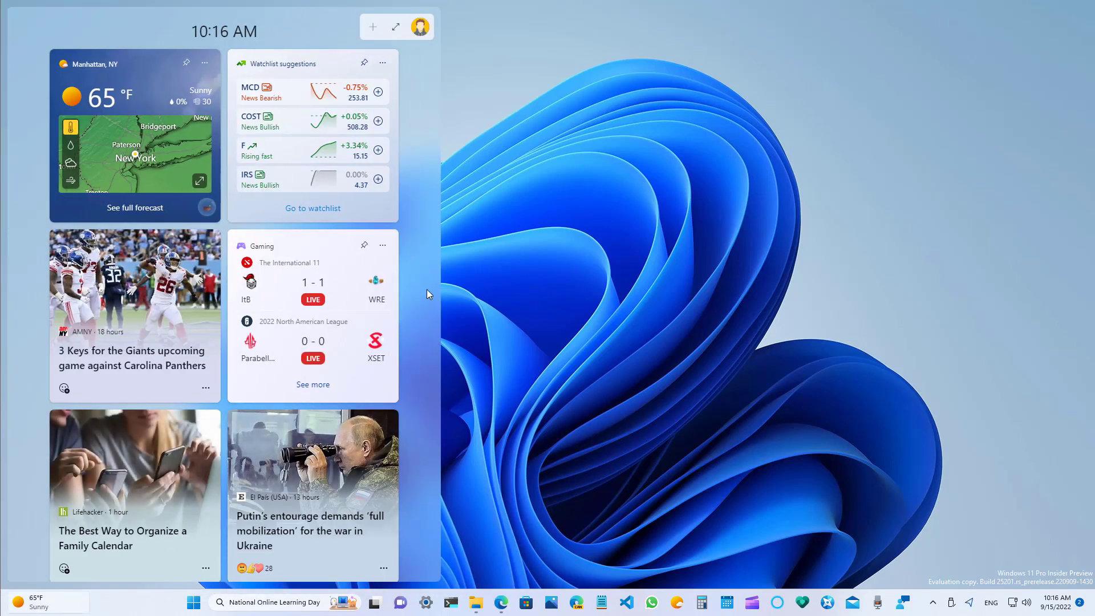
click(397, 27)
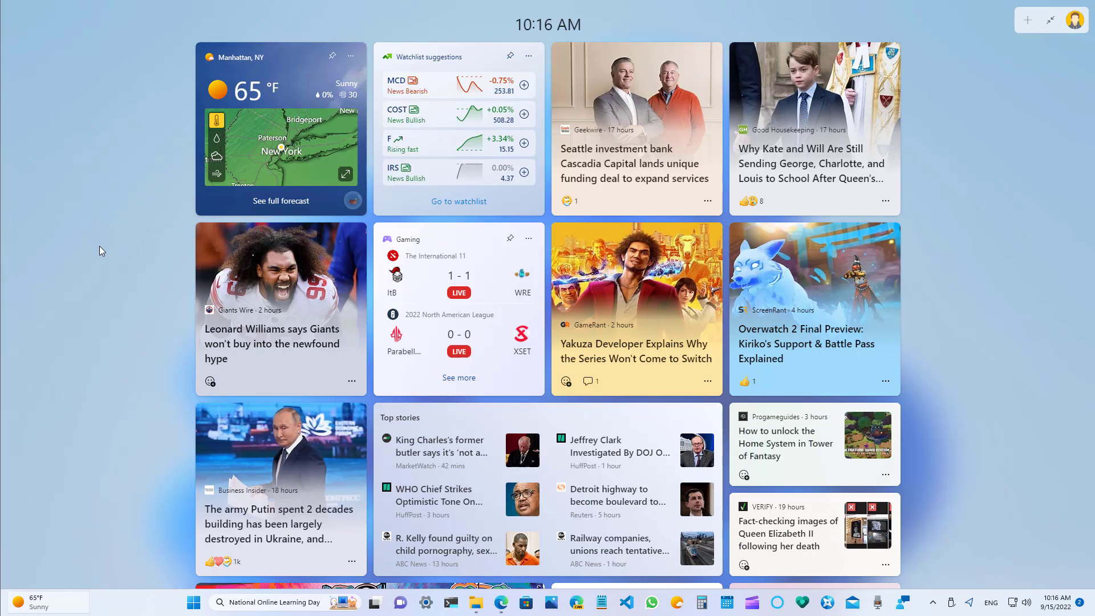
click(56, 610)
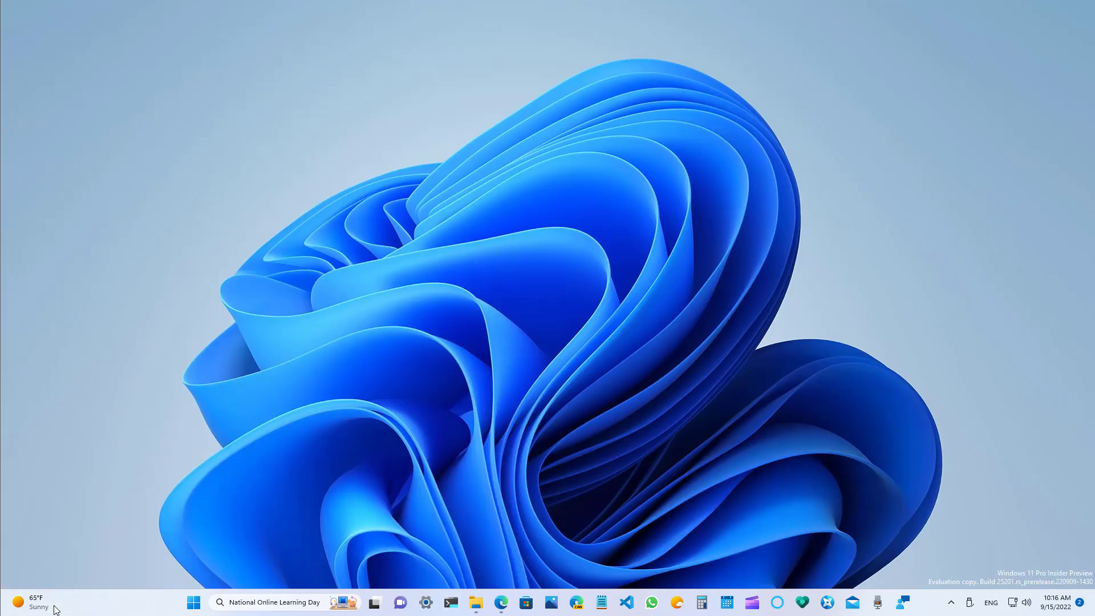
click(57, 610)
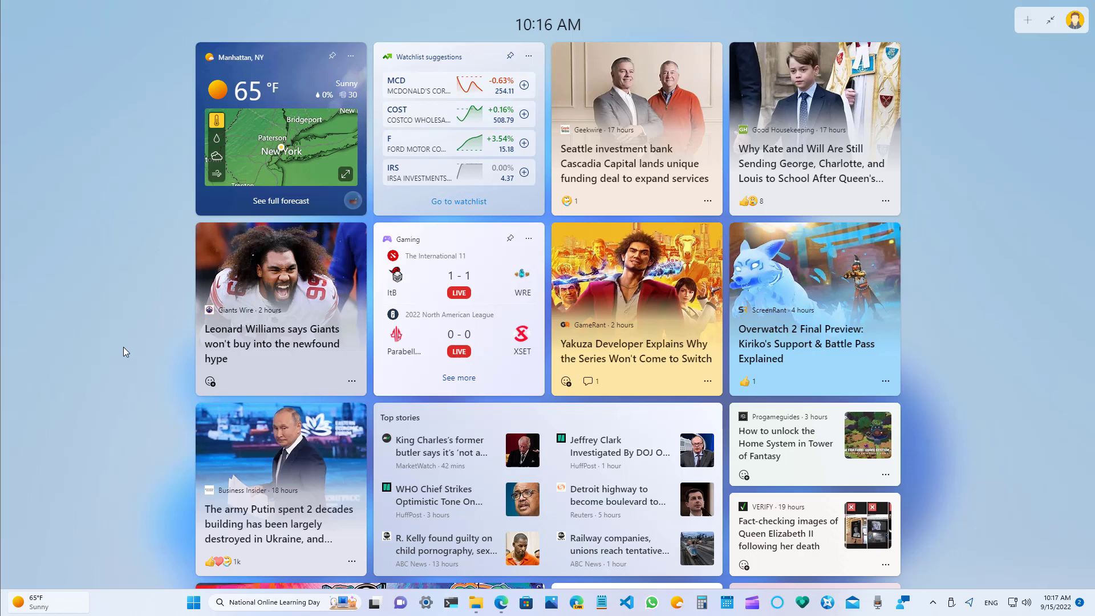
click(1050, 20)
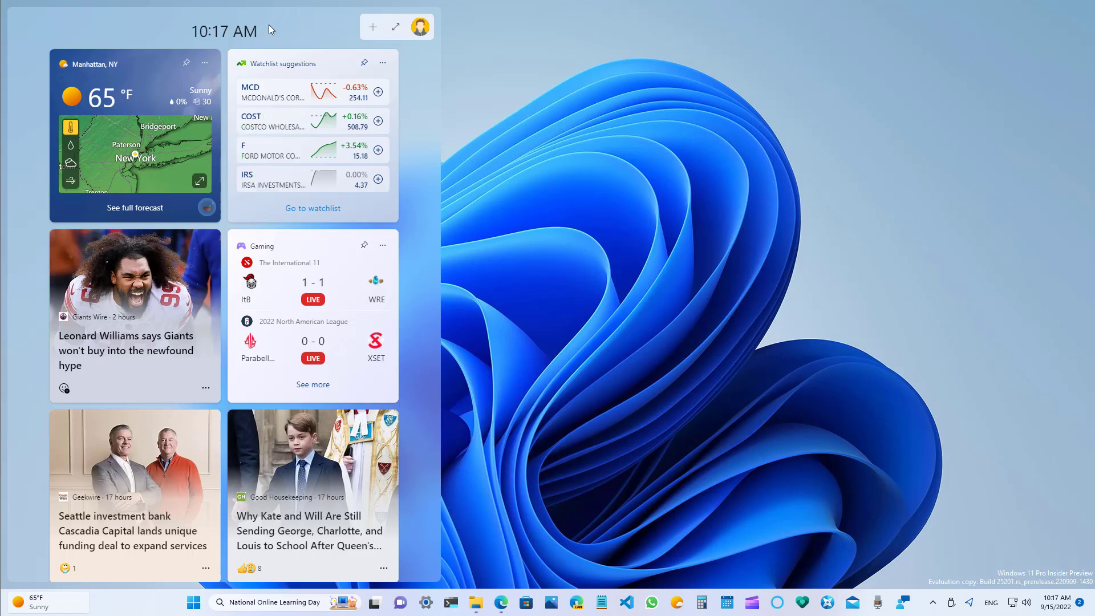
Step: Dismiss the Widgets board by clicking on the desktop
click(774, 374)
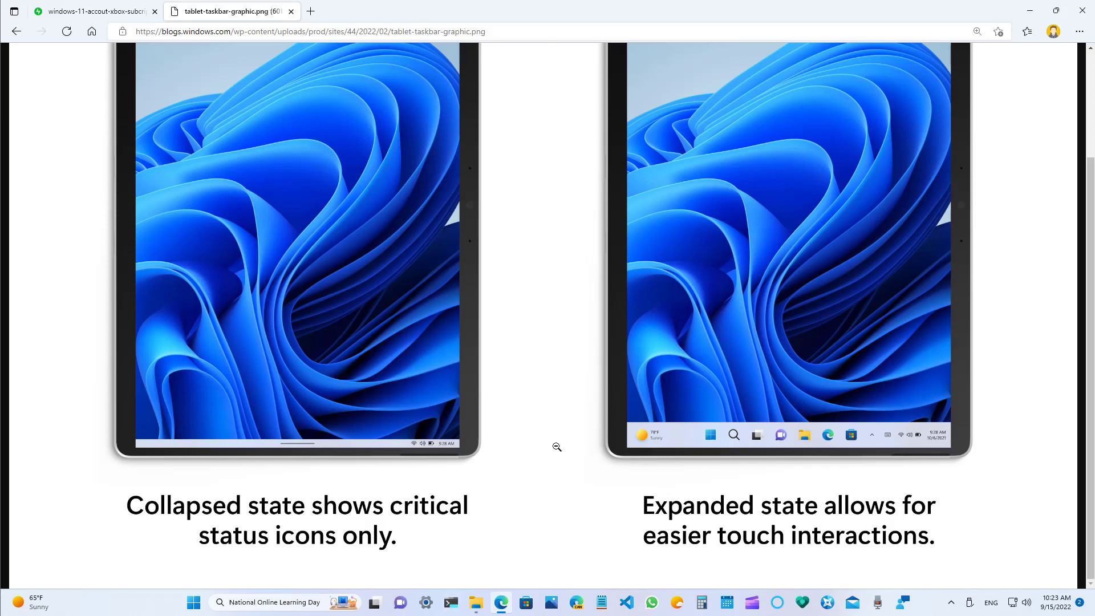
Step: Expand Taskbar behaviors under Personalization > Taskbar to see the tablet touch option, then show the desktop
click(433, 607)
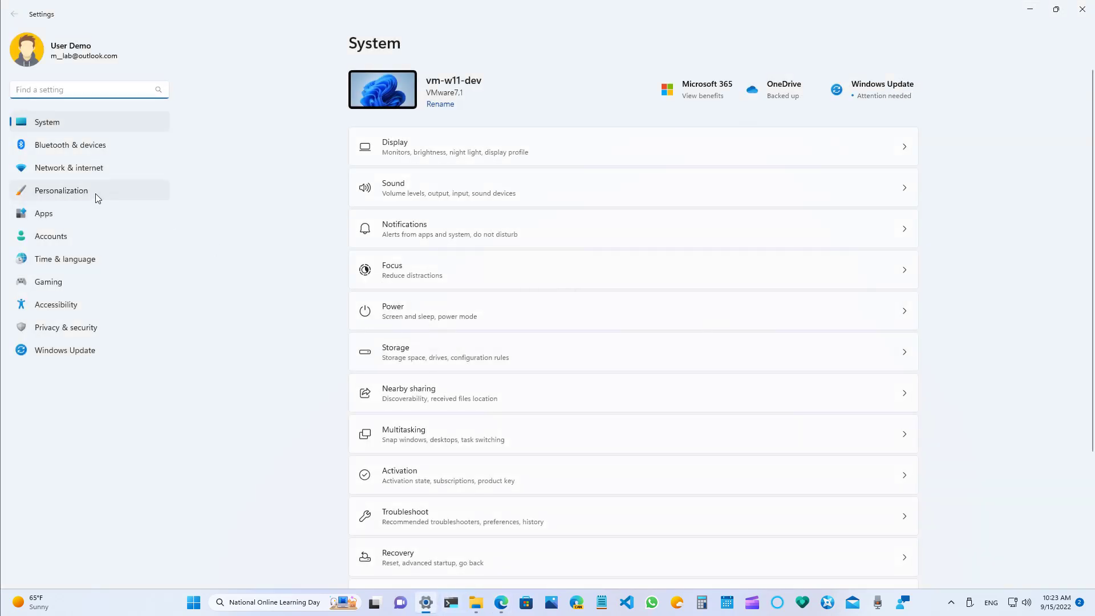
click(95, 193)
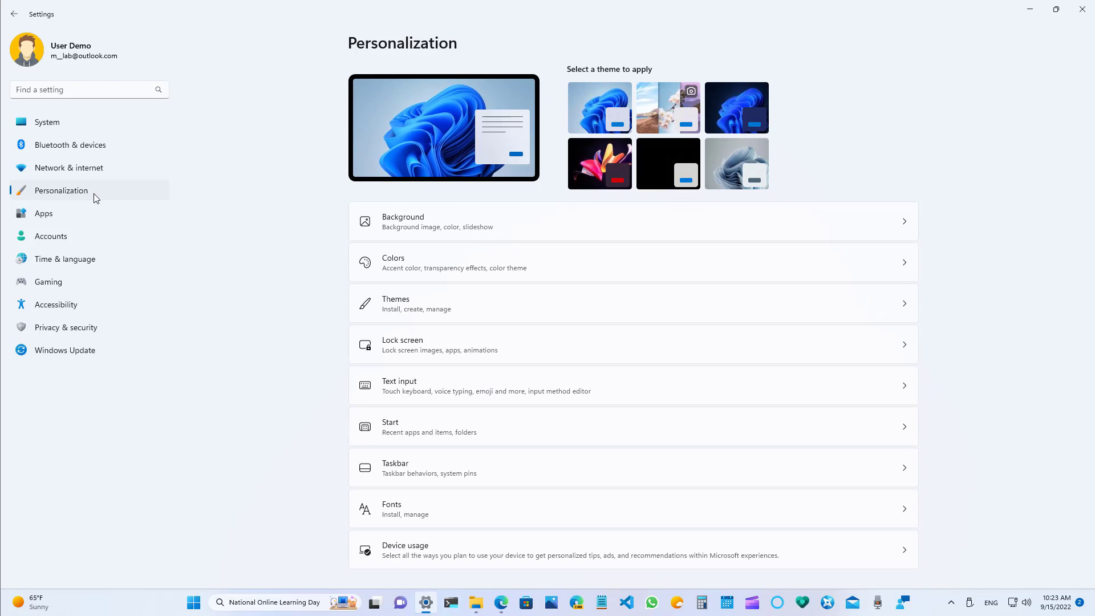
click(414, 471)
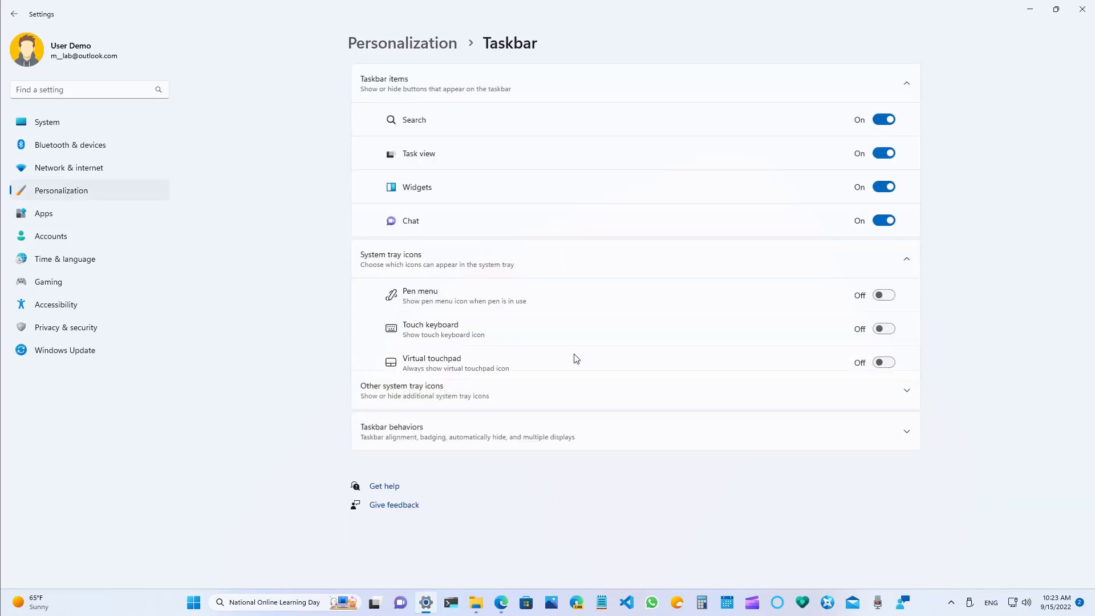
click(417, 449)
scroll(418, 399, down, 3)
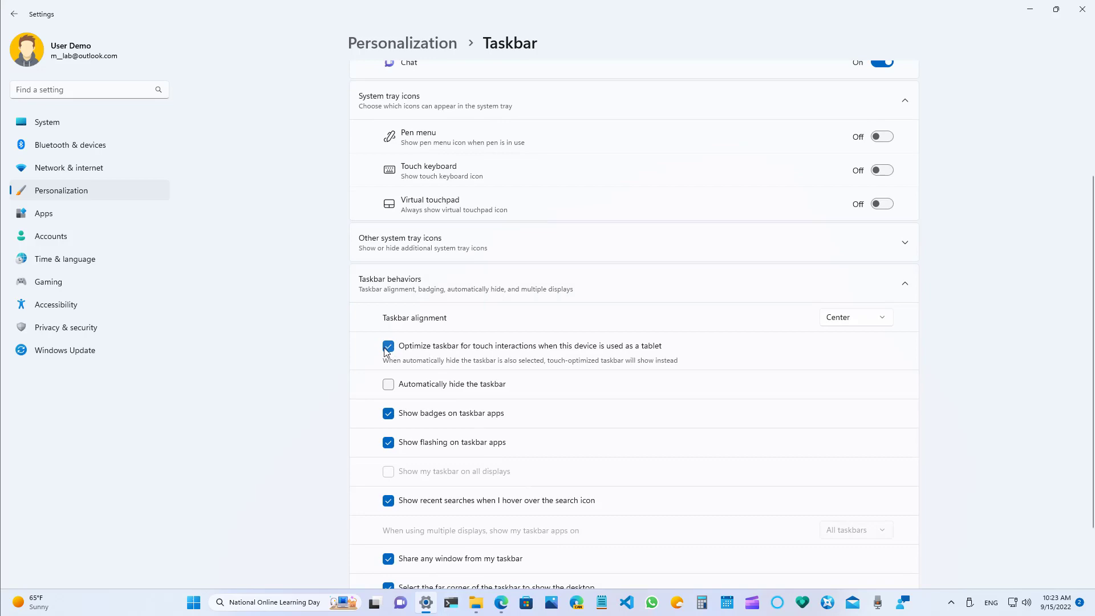
key(super+d)
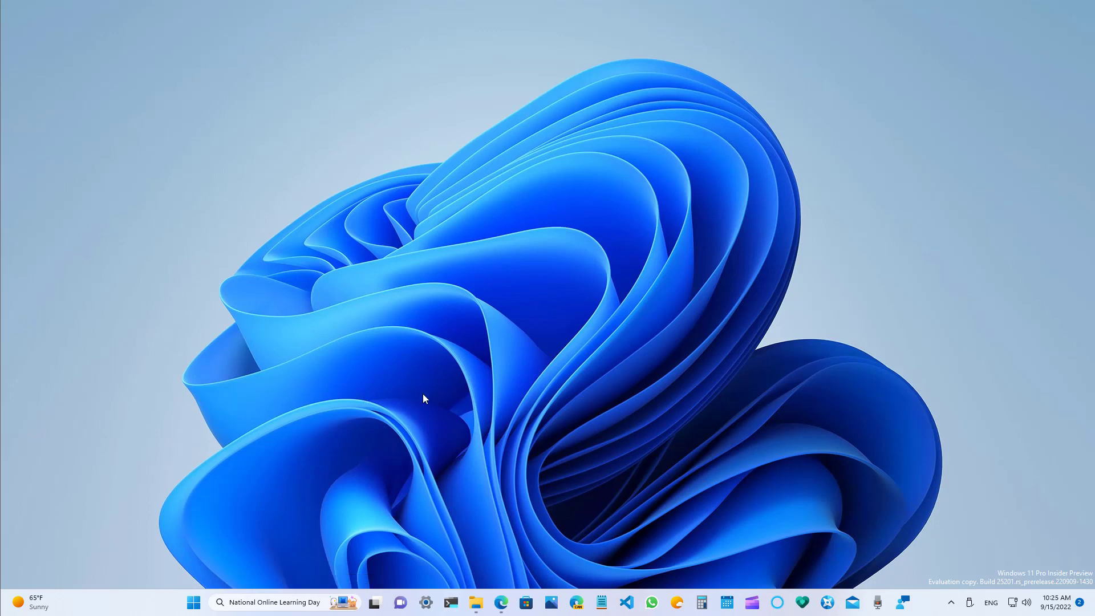
Step: Launch Settings with Win+I so it opens on the System page
key(super+i)
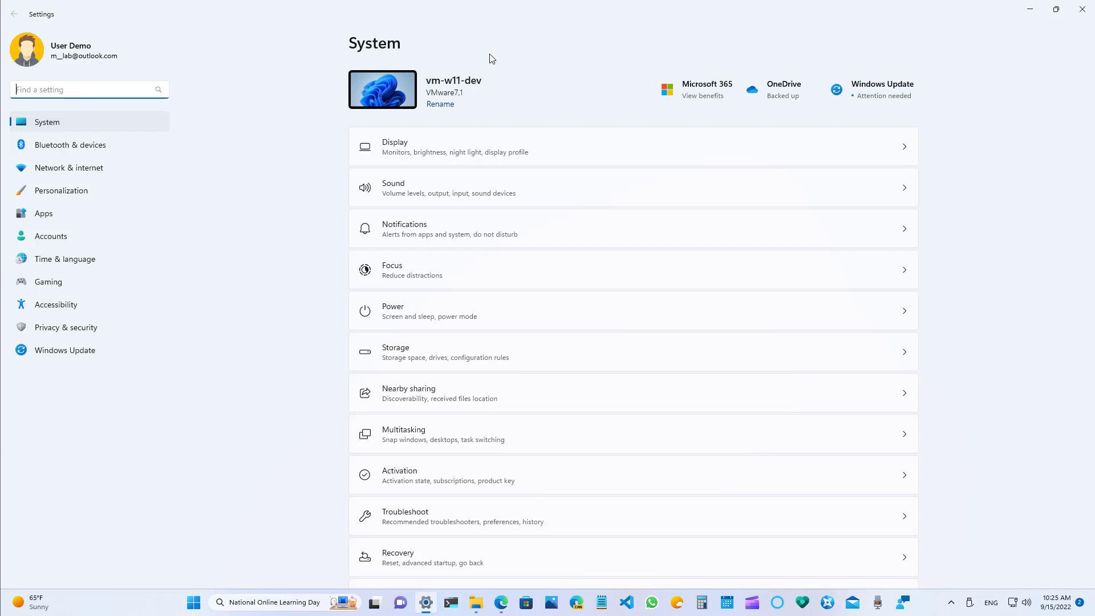
Step: Step through each Settings category in turn, from System down to Windows Update
click(115, 125)
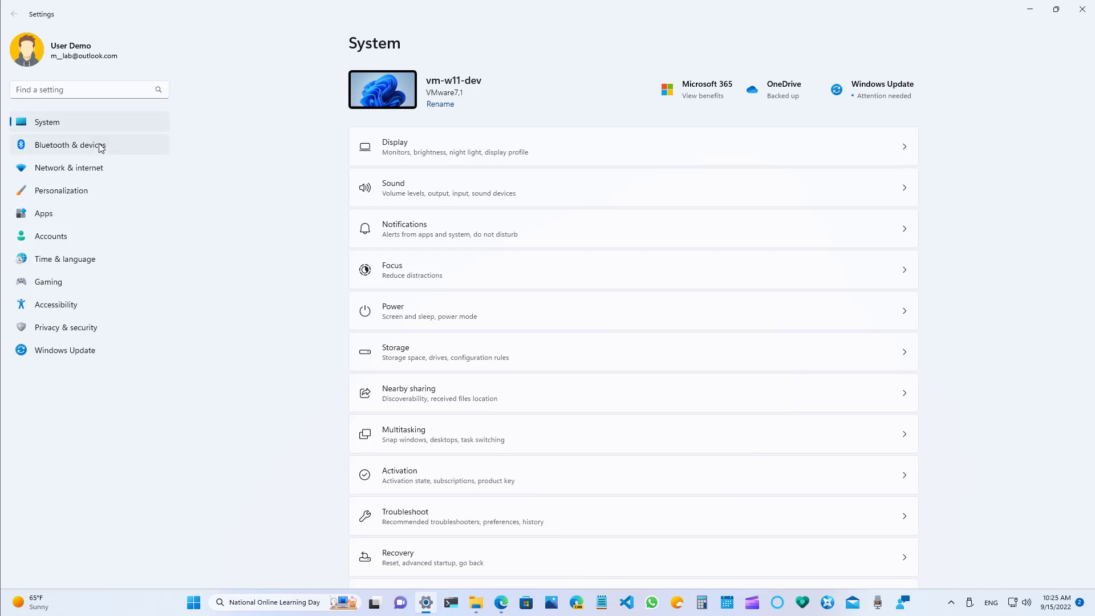
click(98, 145)
click(97, 166)
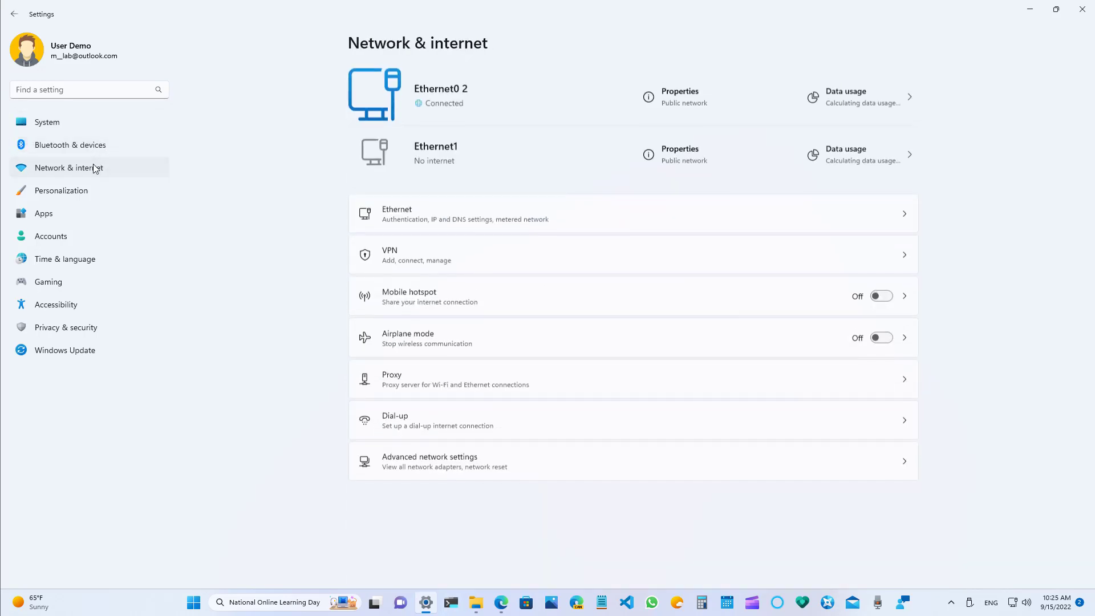
click(88, 189)
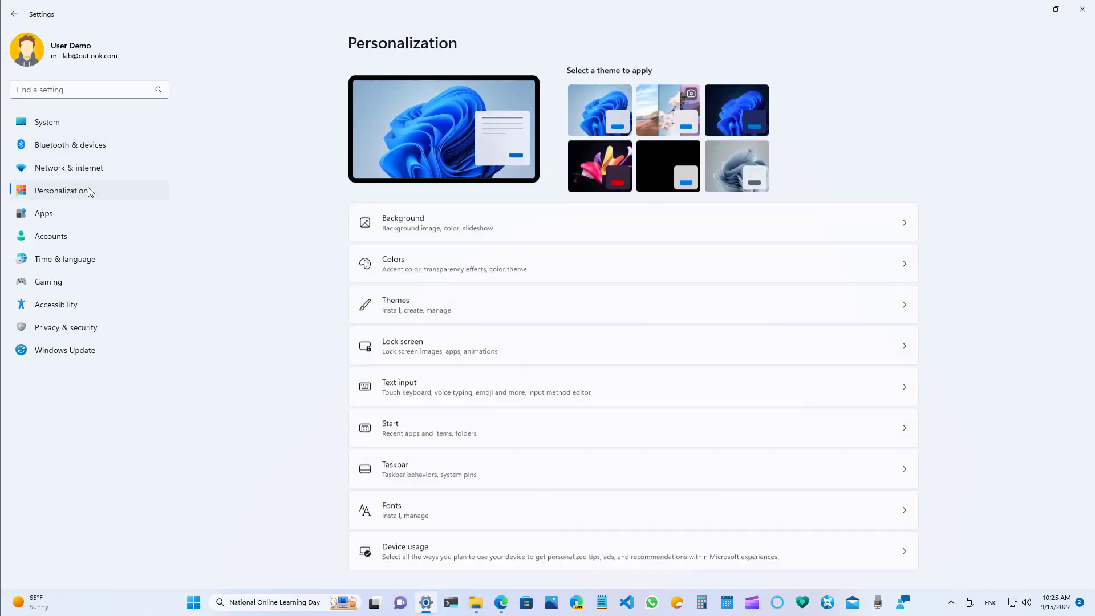
click(73, 213)
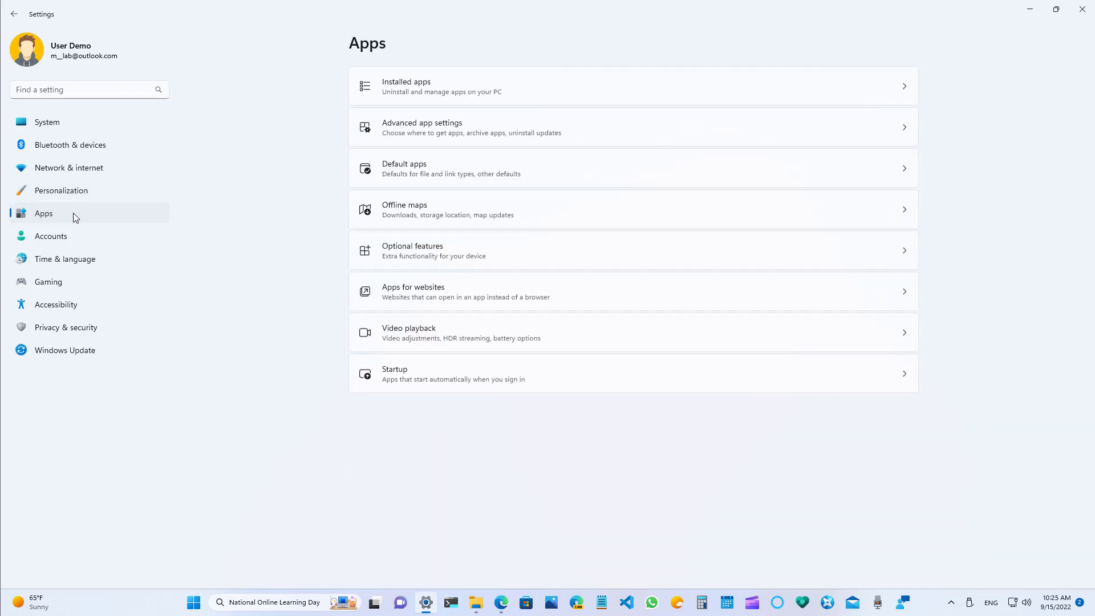
click(67, 237)
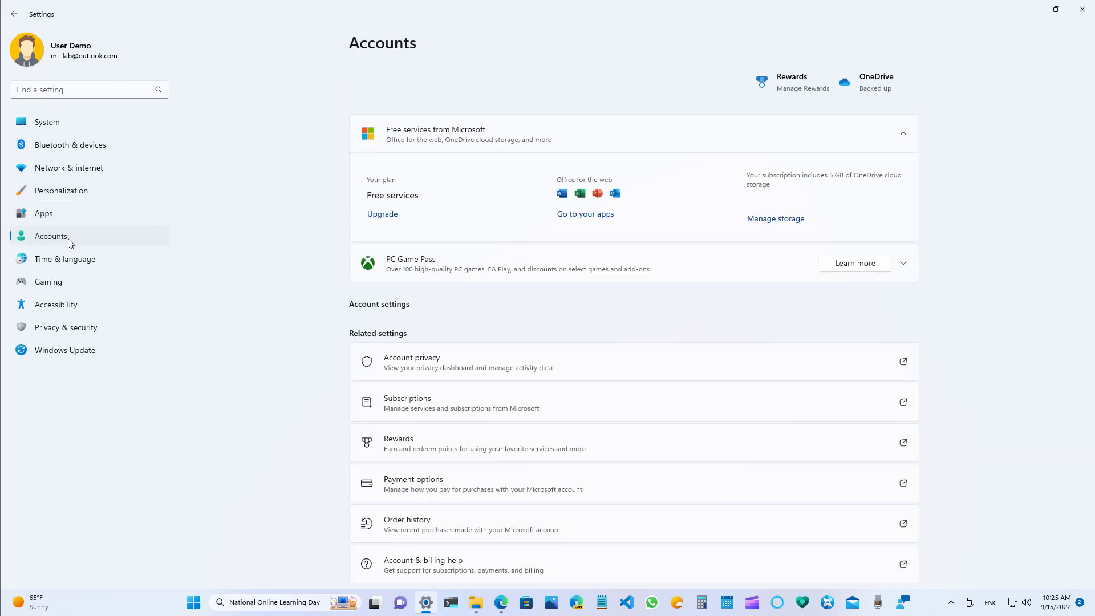
click(64, 258)
click(58, 283)
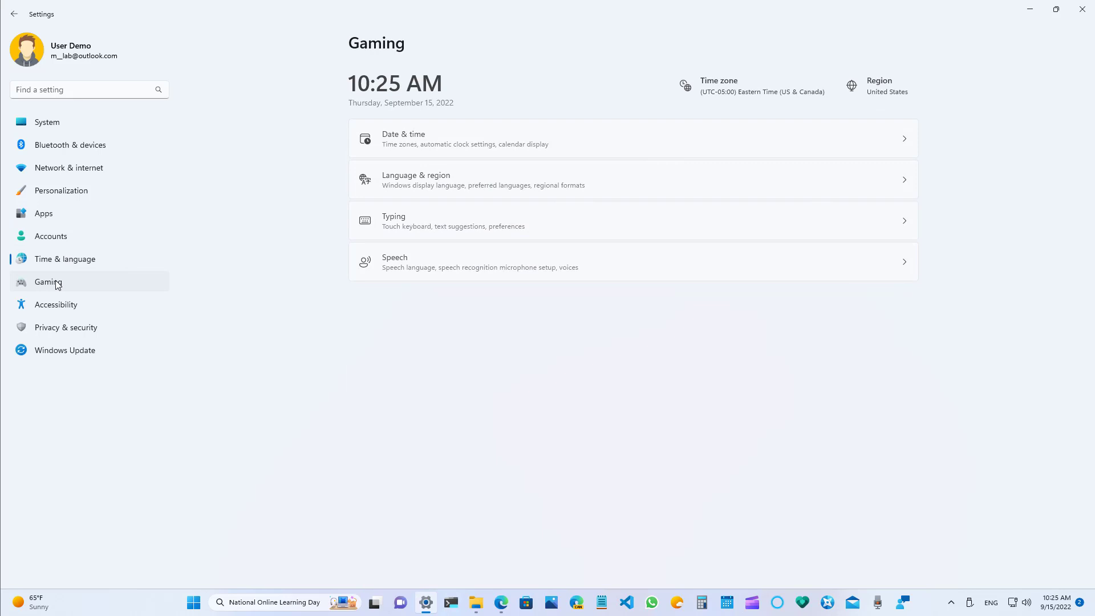
click(53, 303)
click(52, 333)
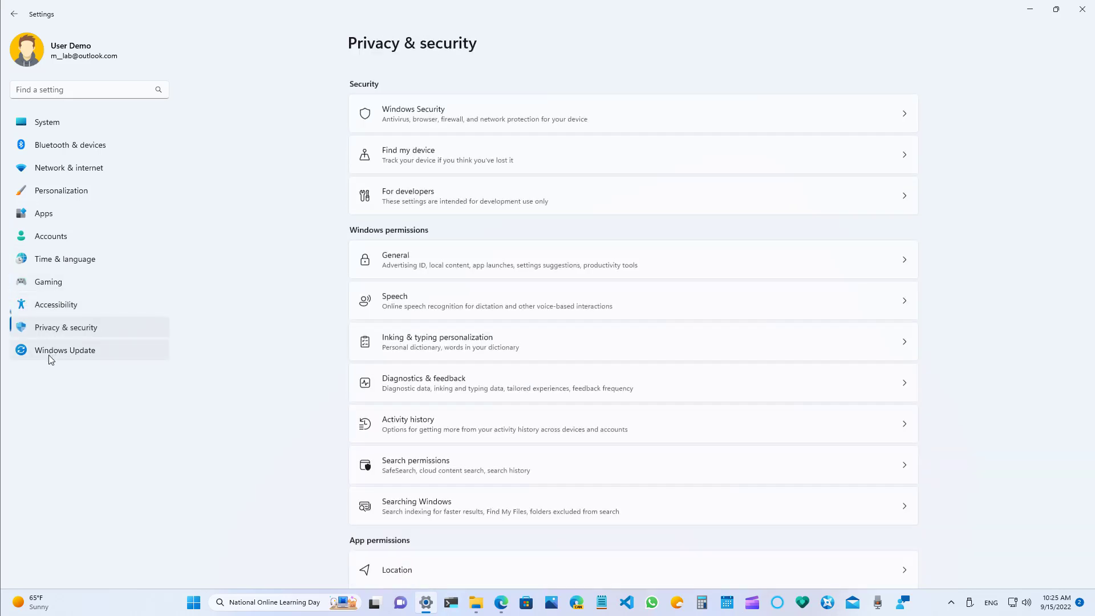
click(49, 354)
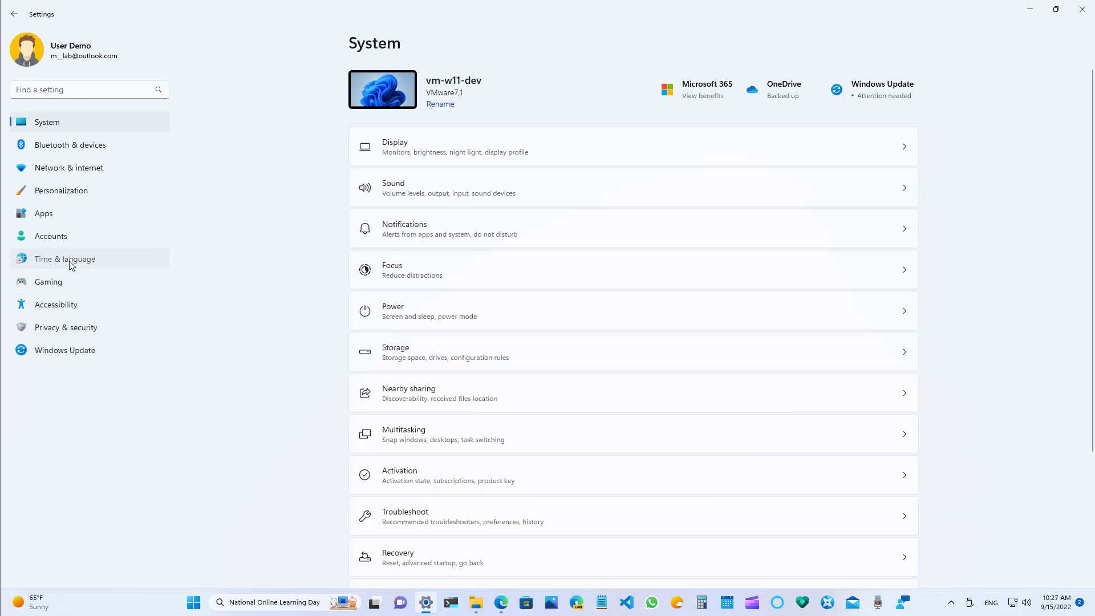
Step: On the Time & language Typing page, review the touch keyboard display choices, keeping 'When no keyboard attached'
click(68, 260)
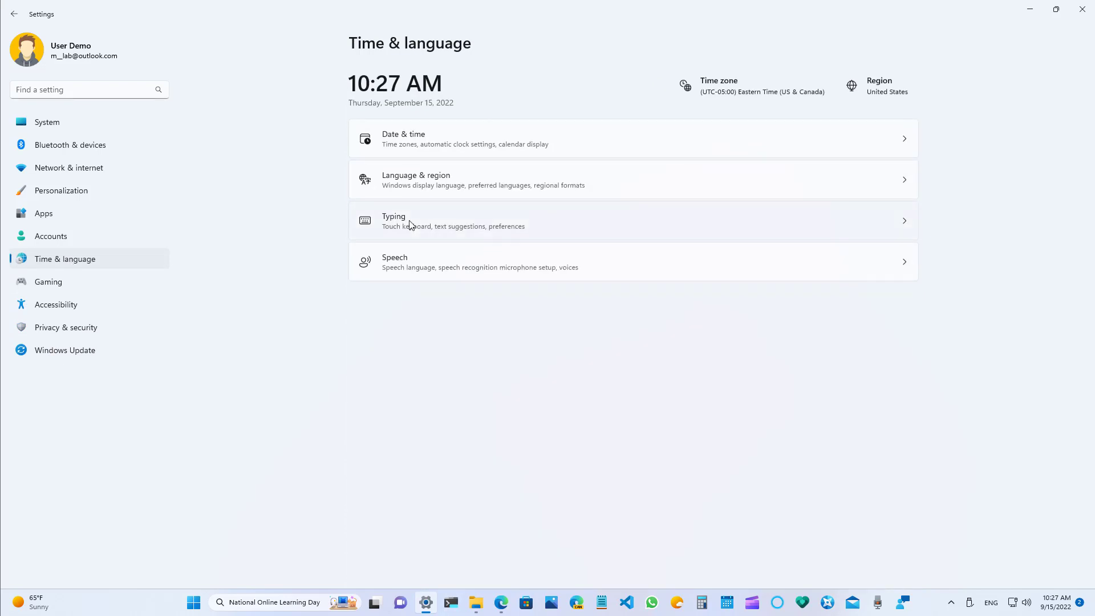
click(409, 224)
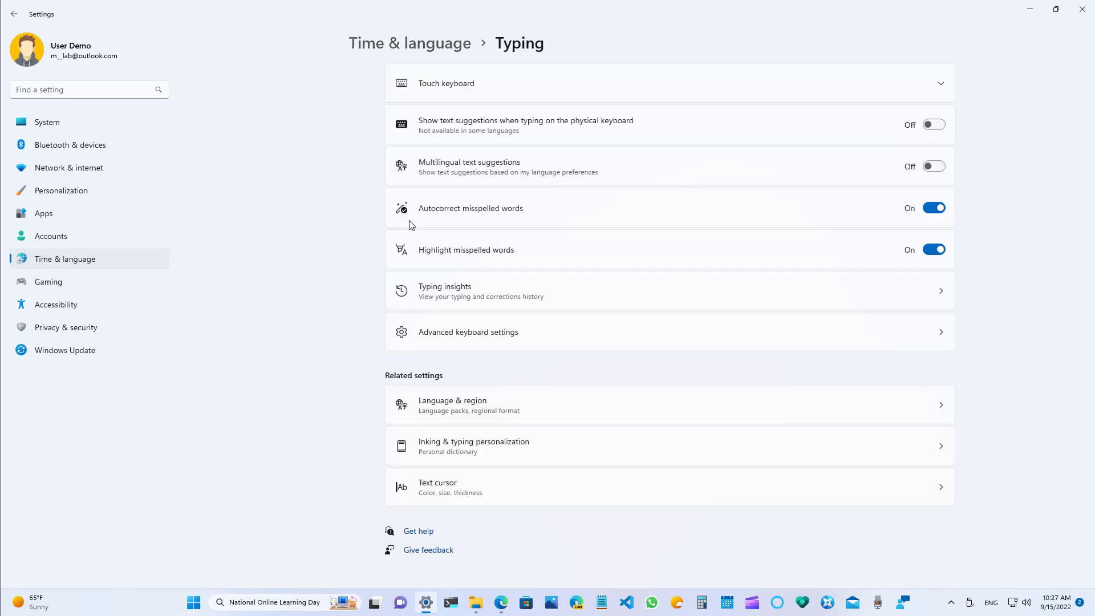
click(428, 101)
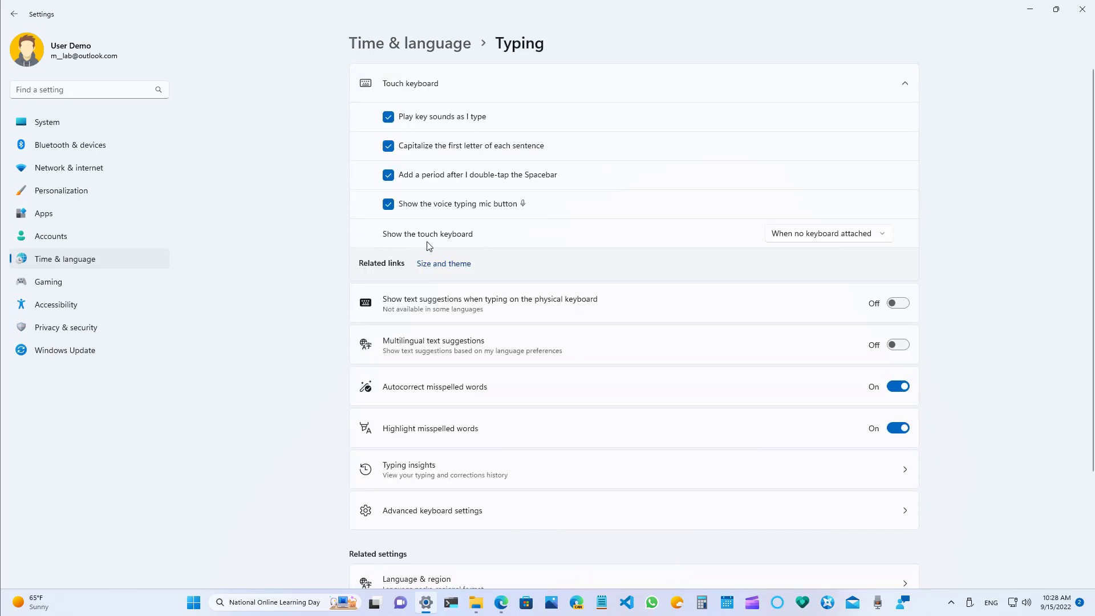
click(788, 240)
click(799, 235)
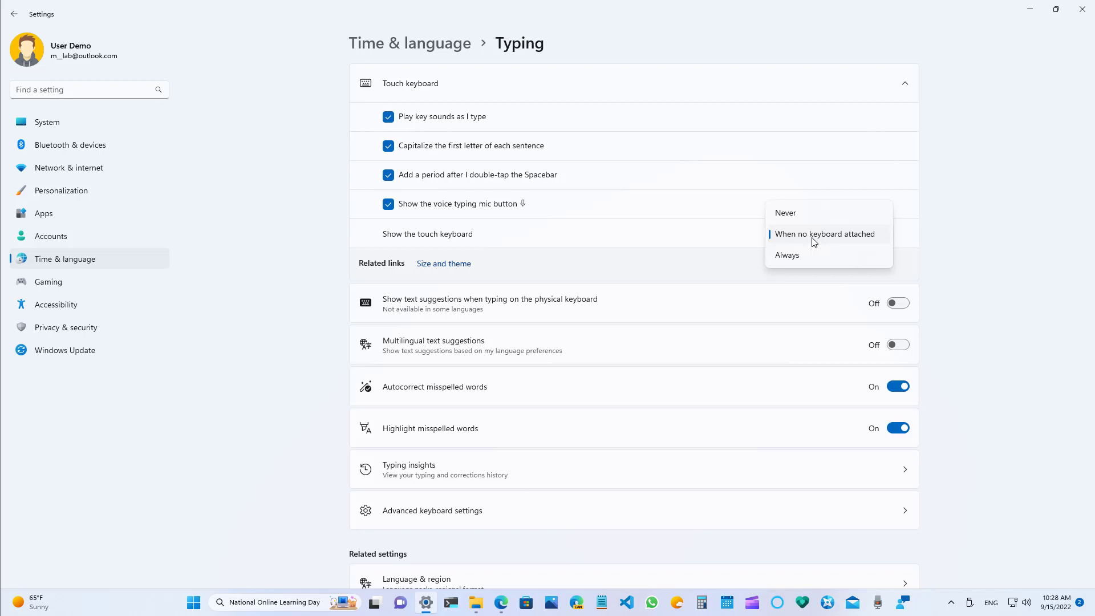
key(Escape)
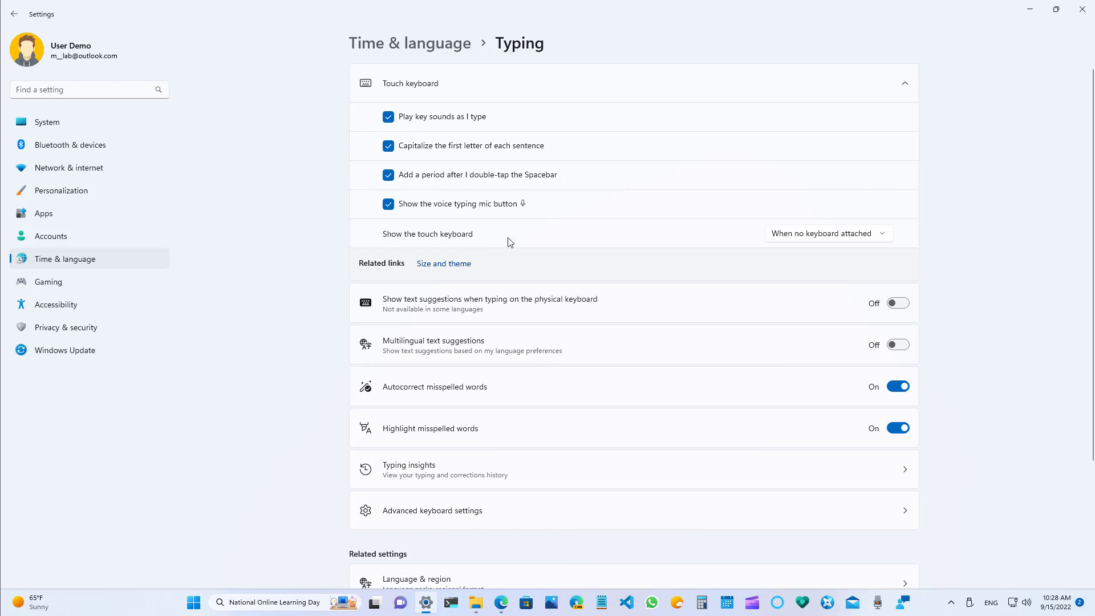
click(782, 239)
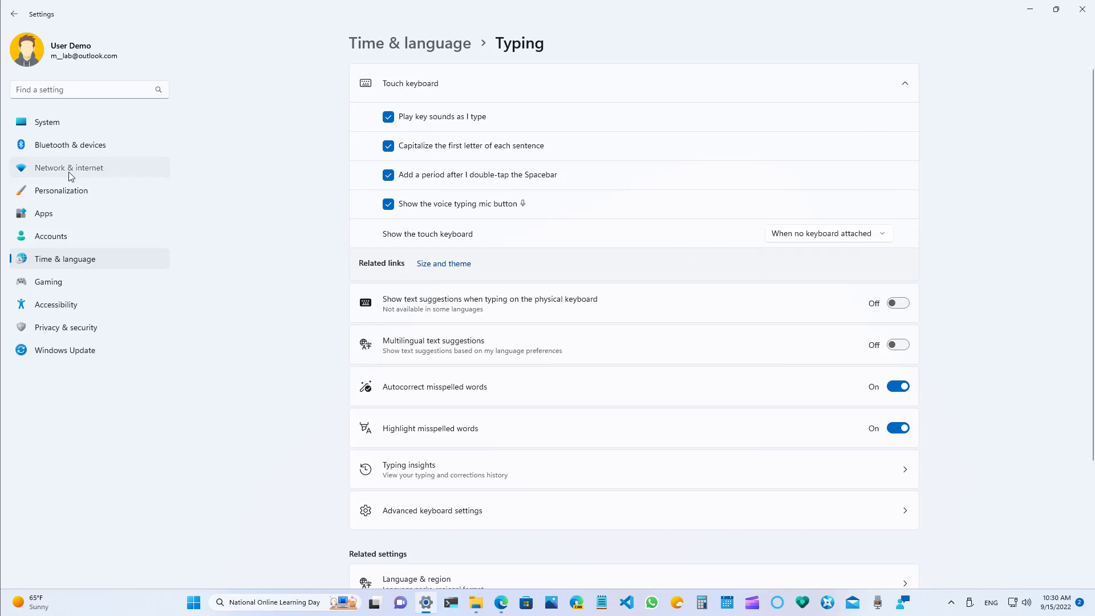
click(68, 172)
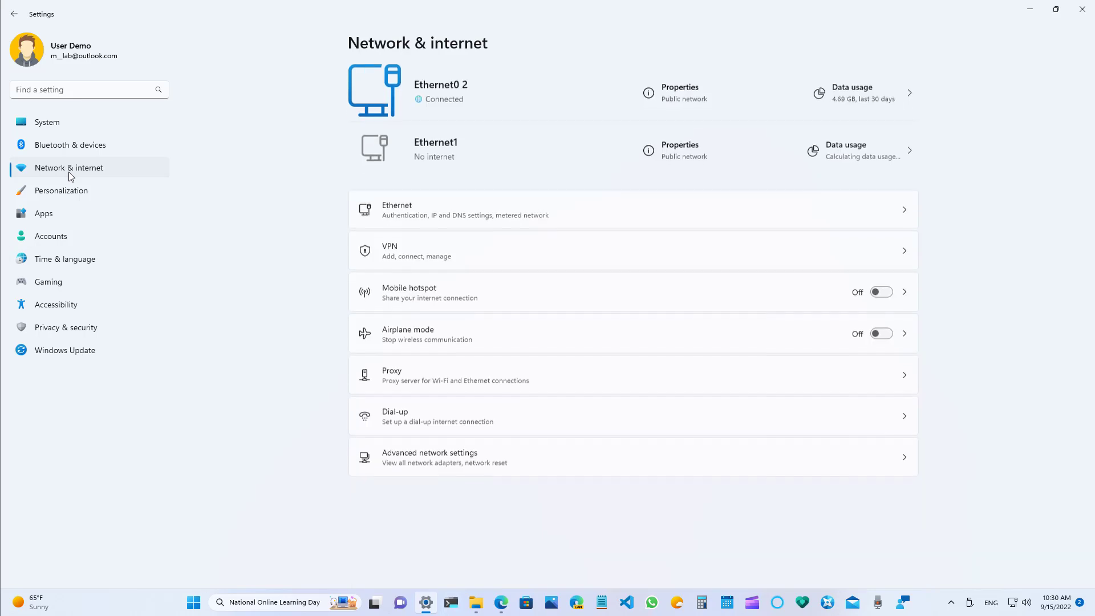
click(514, 220)
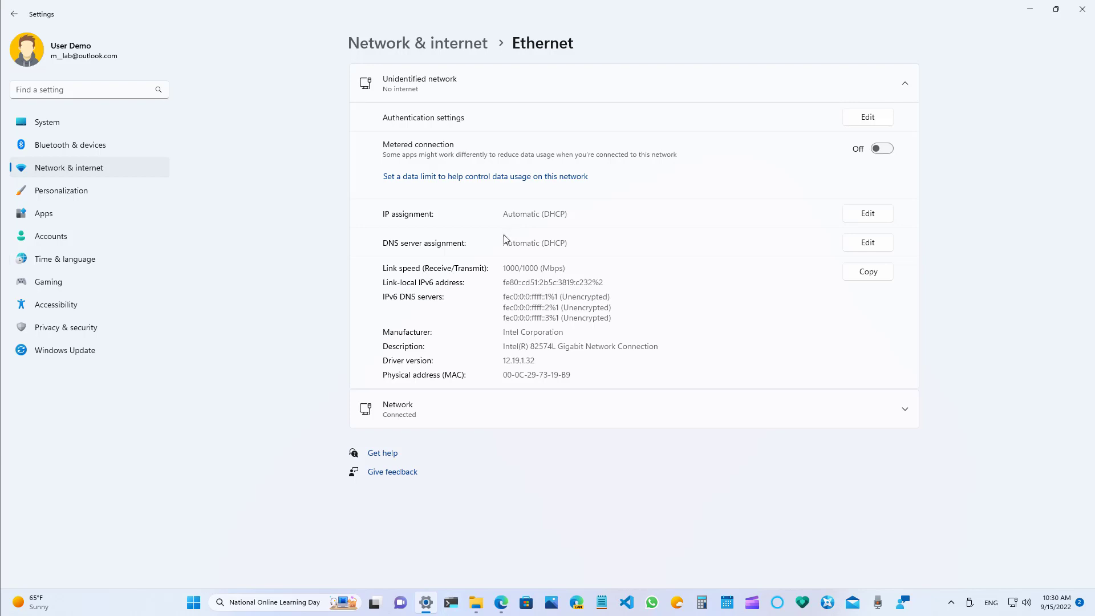
click(482, 405)
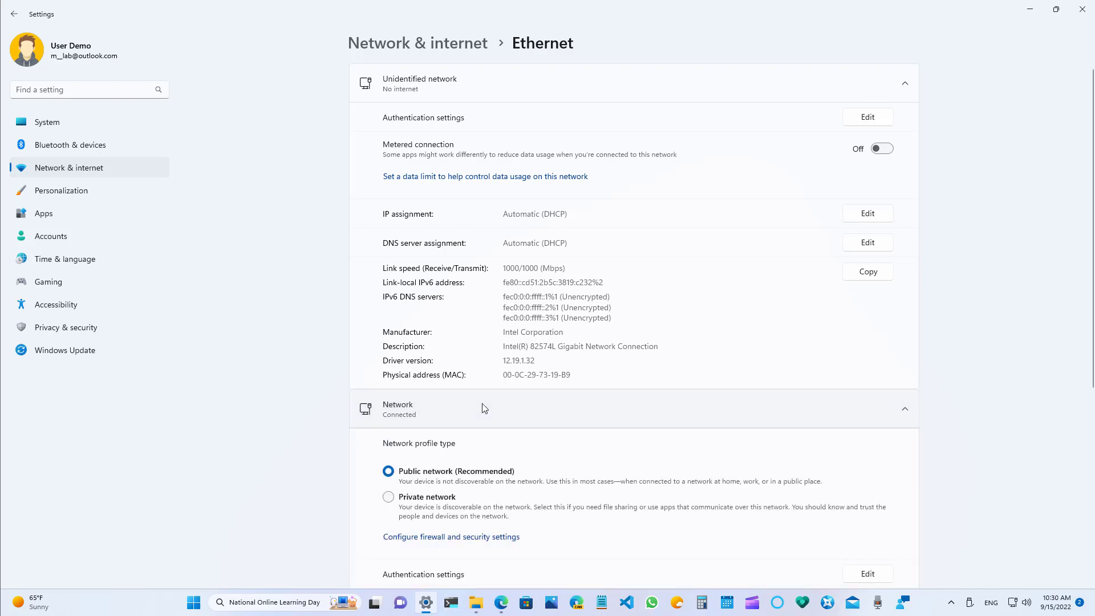
scroll(483, 407, down, 5)
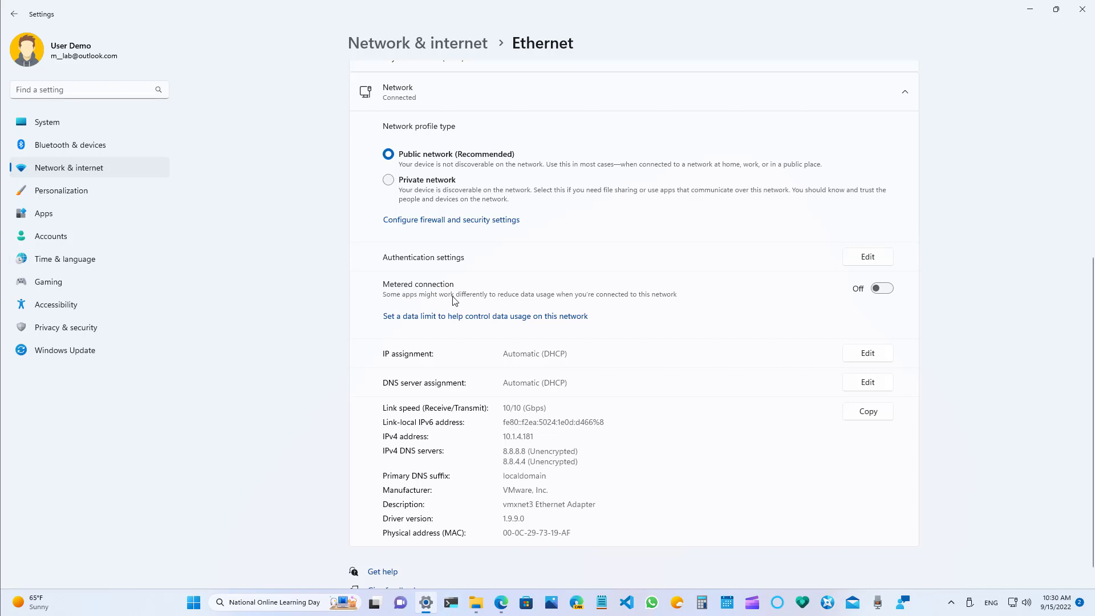
key(alt+Left)
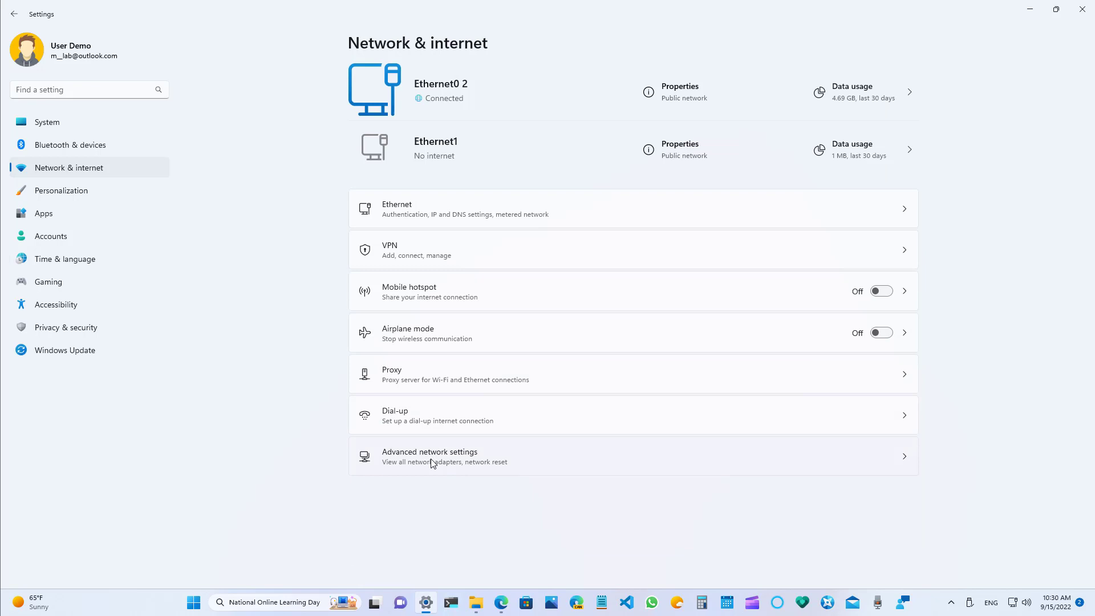
Step: Open Advanced network settings and view the Ethernet0 2 adapter properties, closing them without changes
click(430, 458)
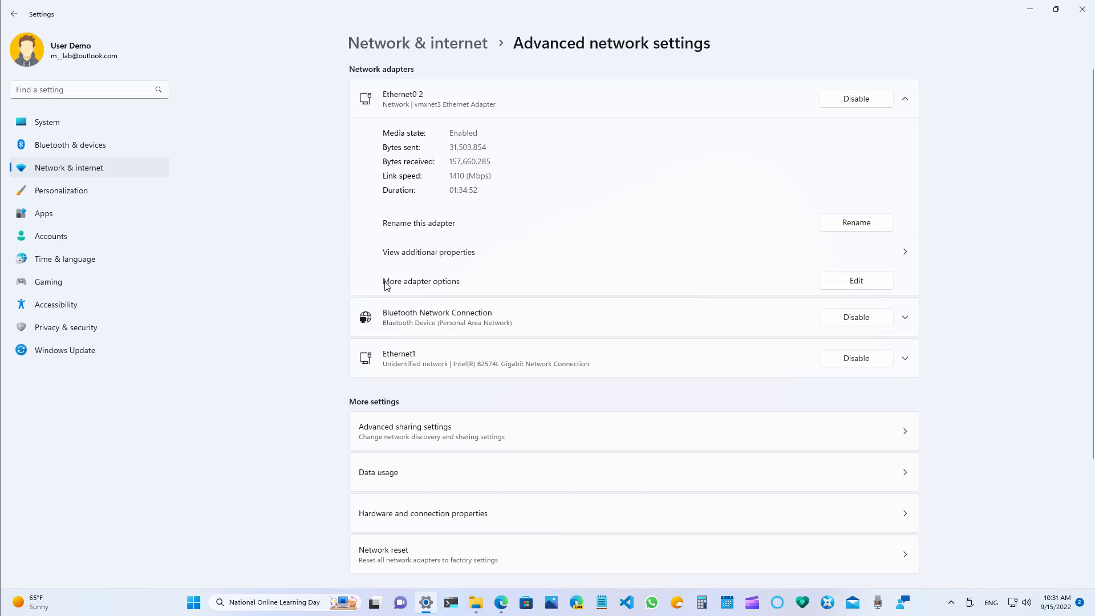
click(857, 280)
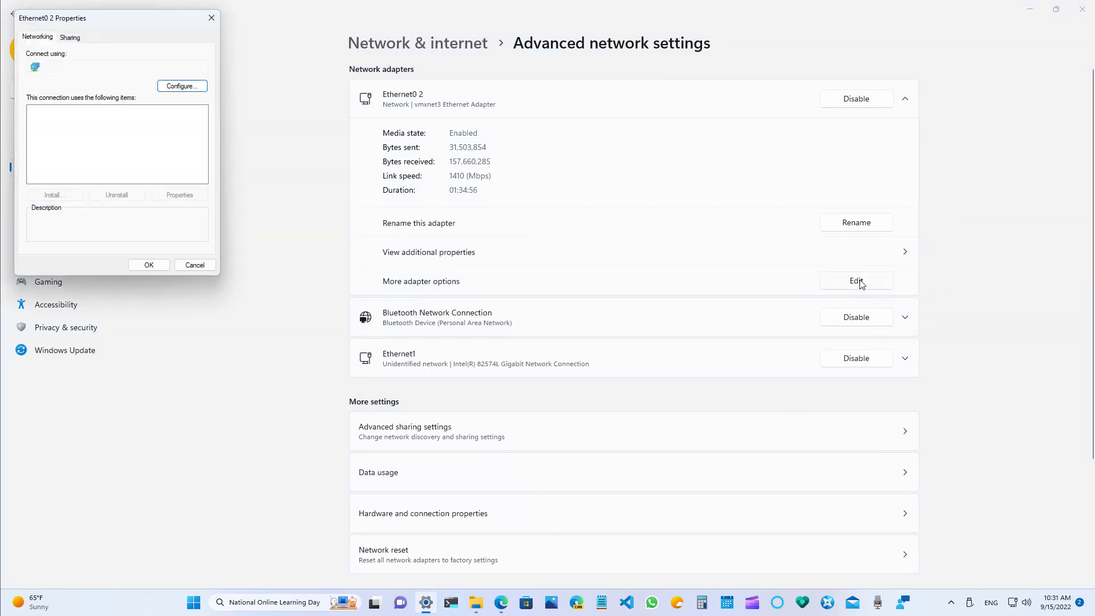
drag(135, 18, 235, 41)
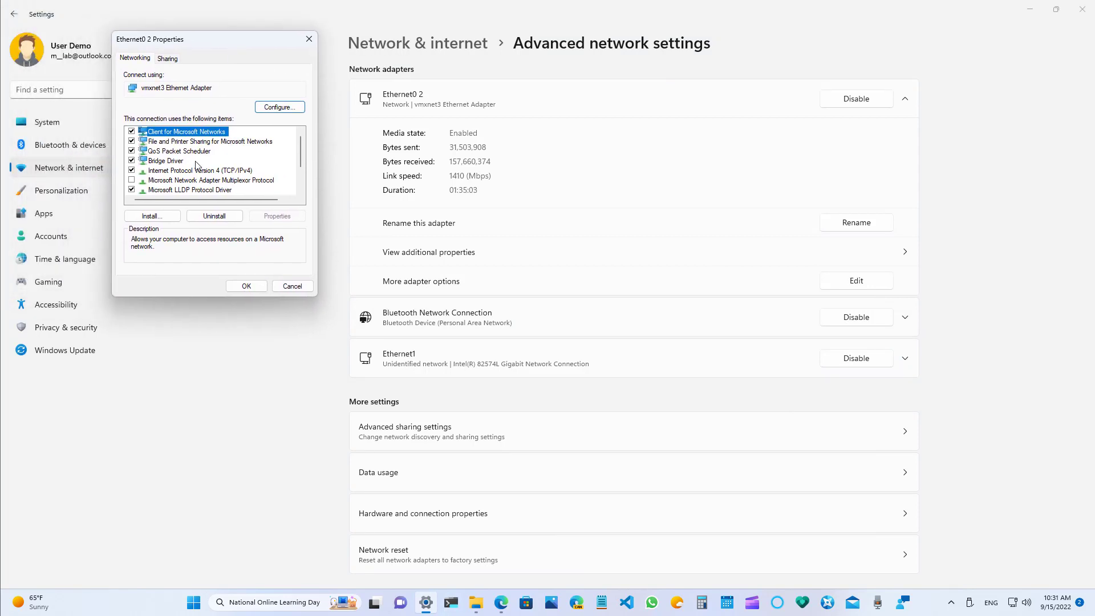
click(280, 287)
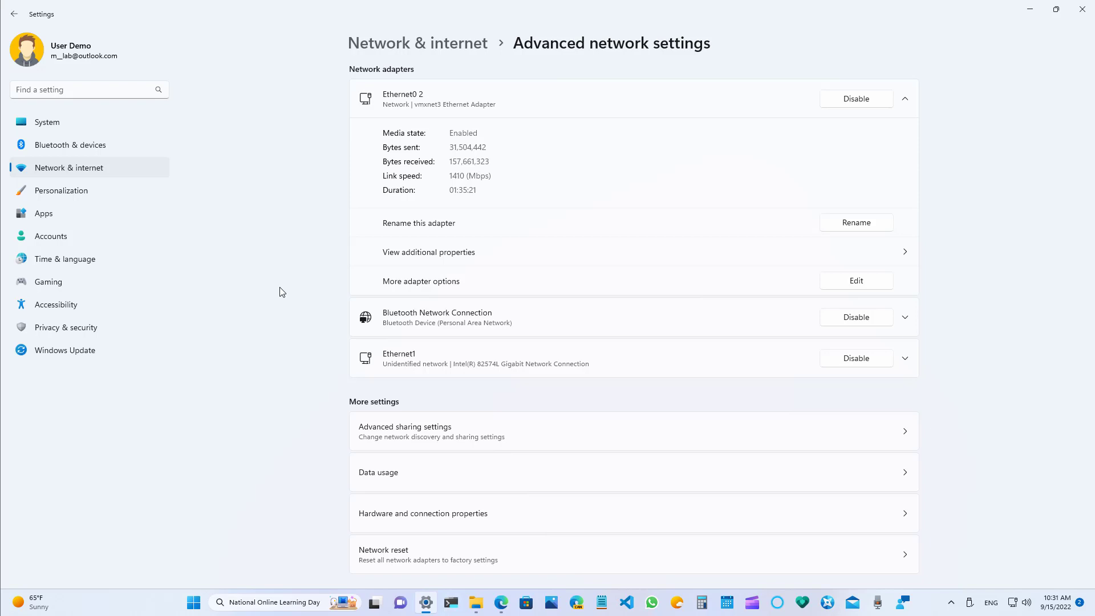
Step: Switch to Accounts and expand the PC Game Pass card's details
click(51, 236)
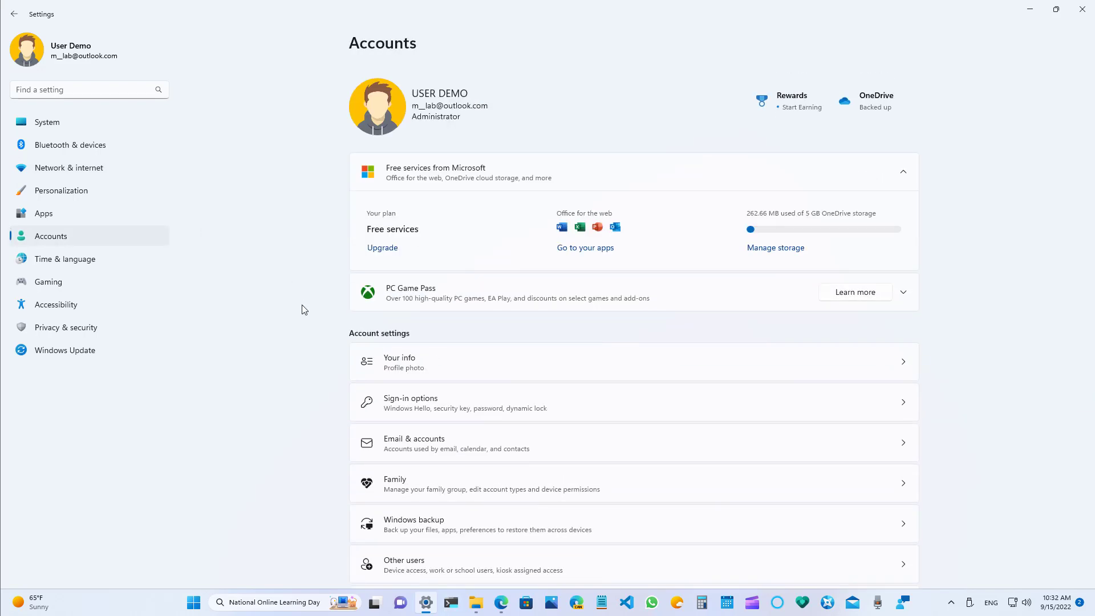
click(450, 304)
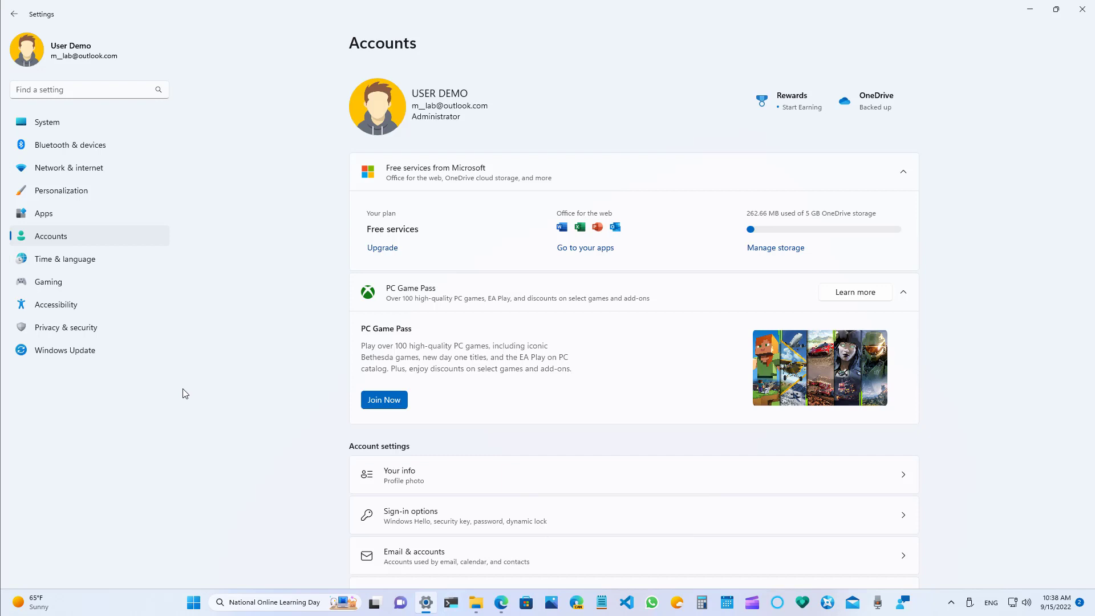
Step: Open System > About and cancel the Rename this PC prompt, keeping the name vm-w11-dev
click(61, 123)
scroll(489, 404, down, 5)
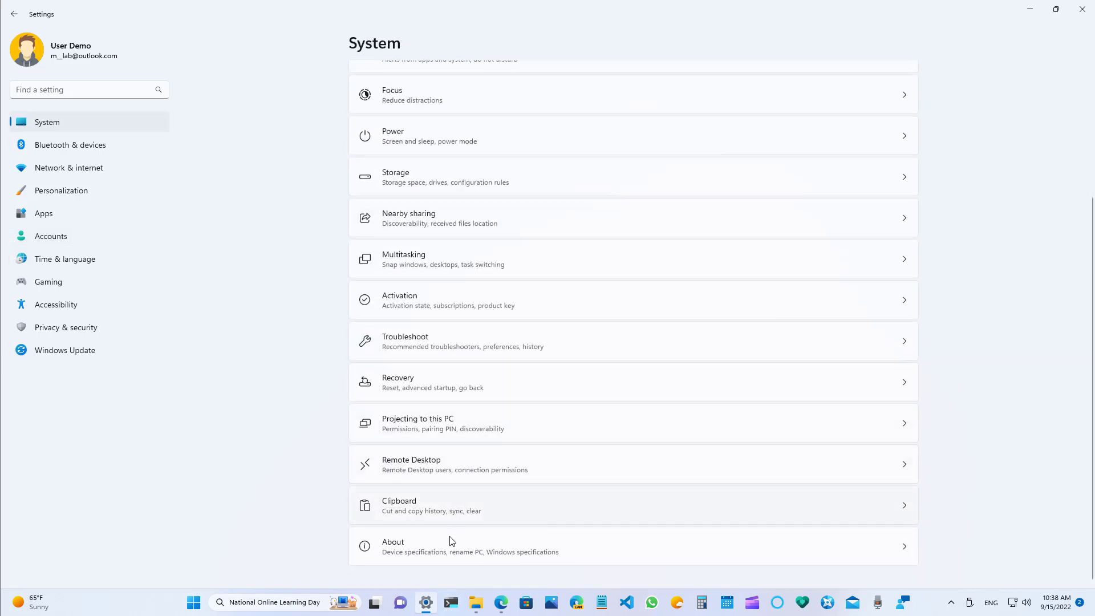
click(452, 542)
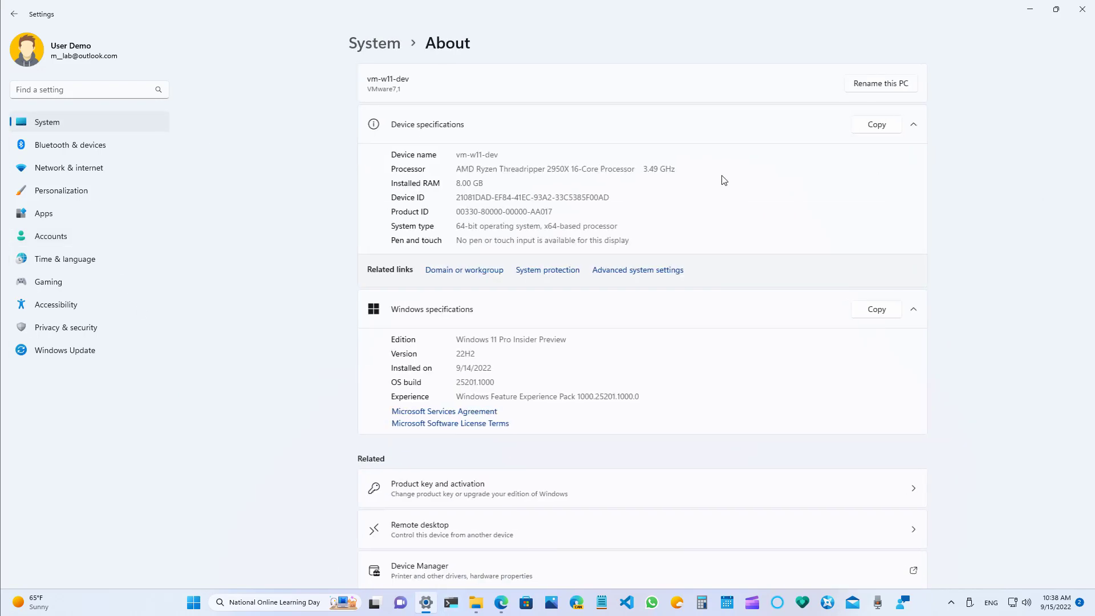
click(858, 86)
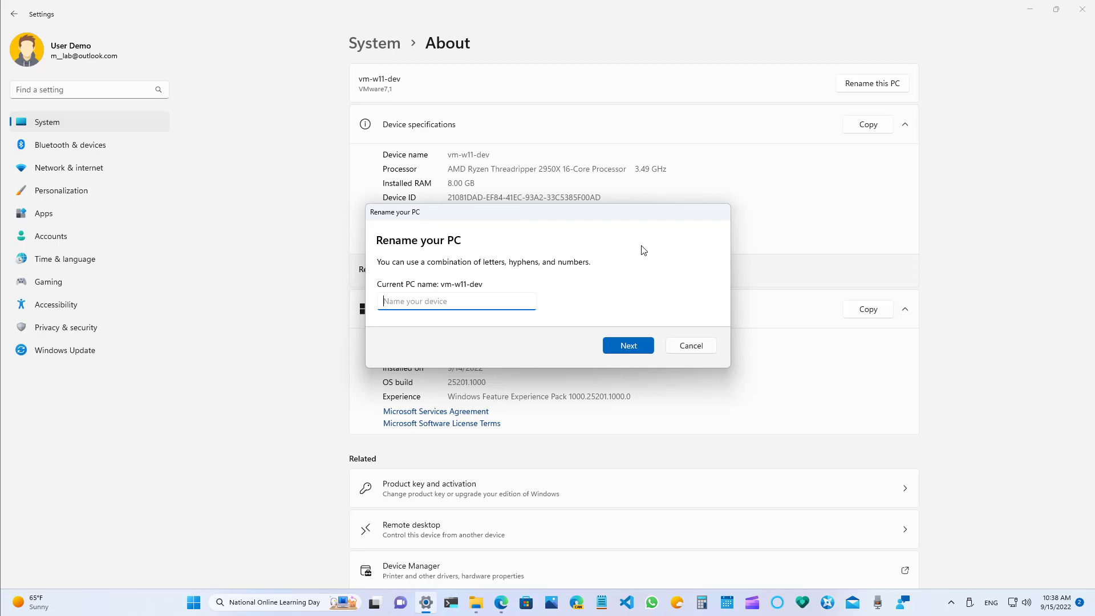
click(691, 346)
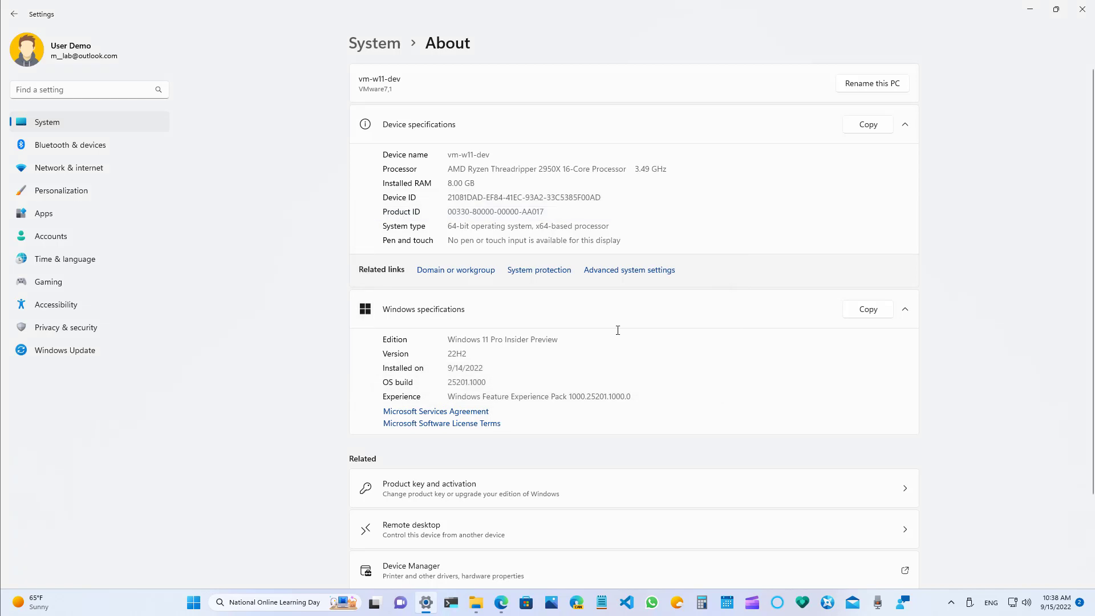
Step: Open Time & language > Date & time and choose Change for setting the date and time manually
click(99, 268)
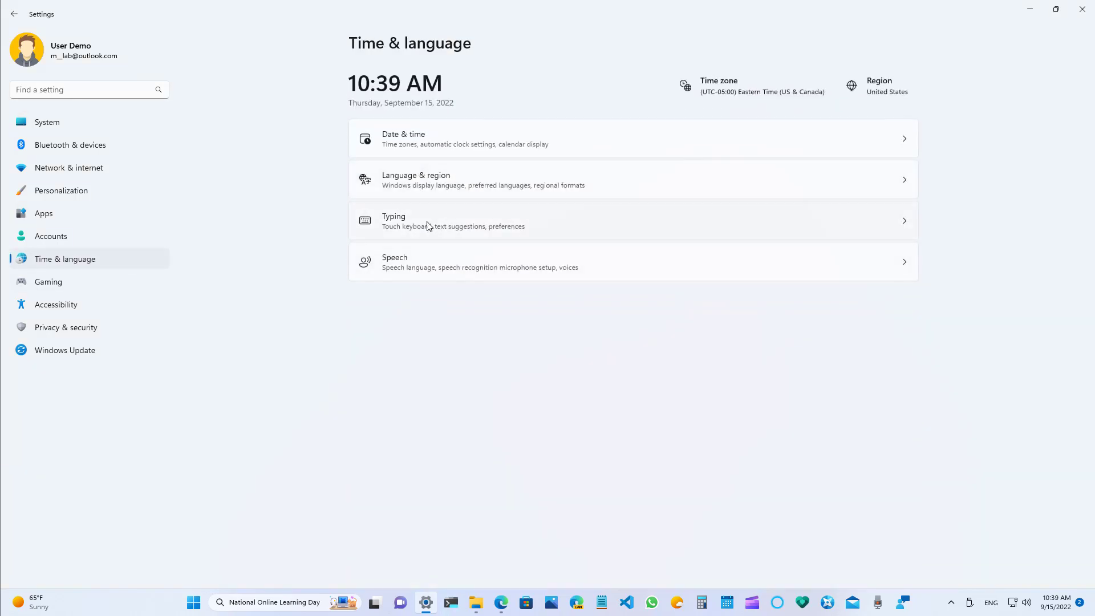
click(444, 149)
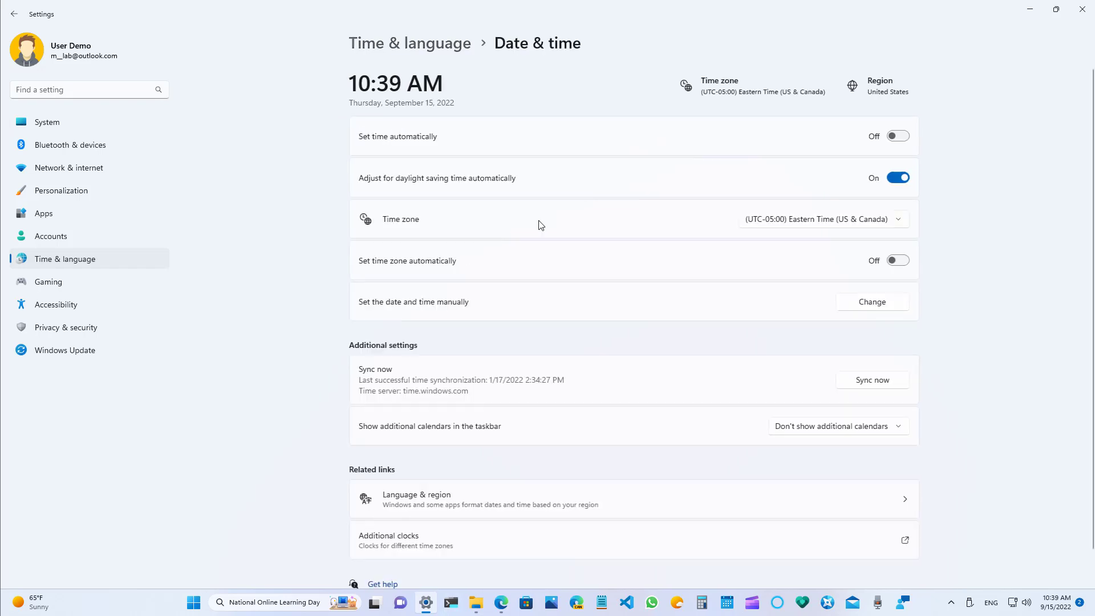
click(884, 308)
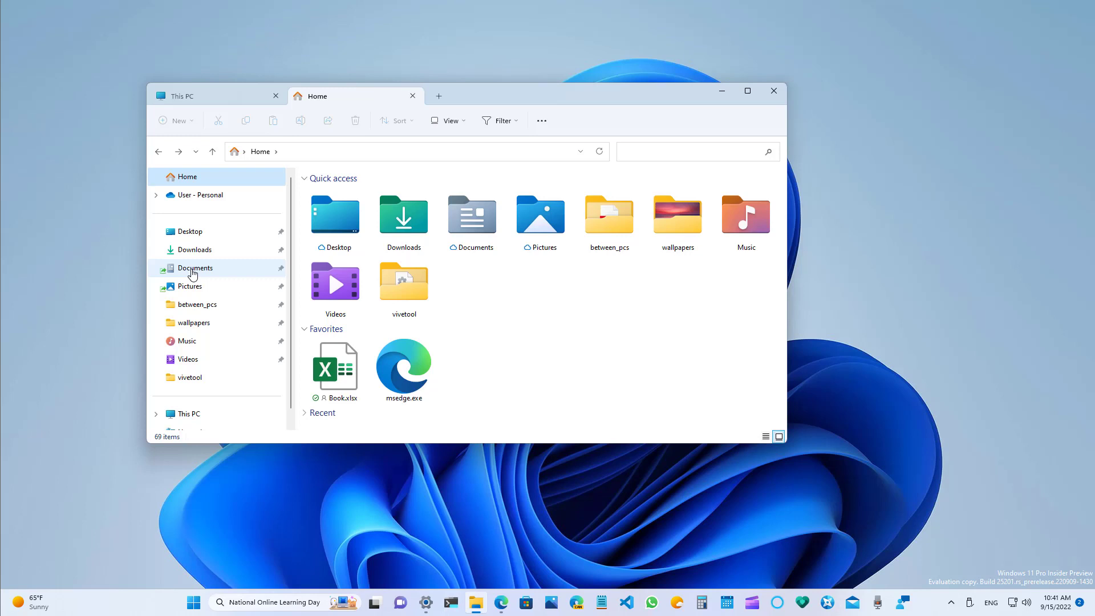
Step: Open Documents in a new tab, close it, then search Home for 'windows' (557 results)
middle_click(193, 274)
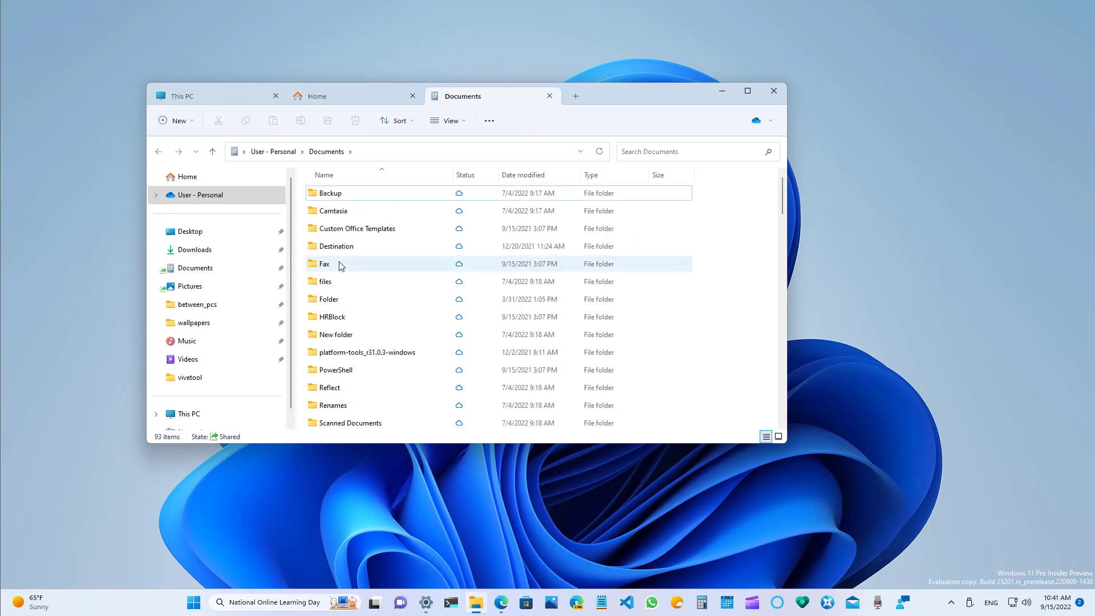
mouse_move(340, 266)
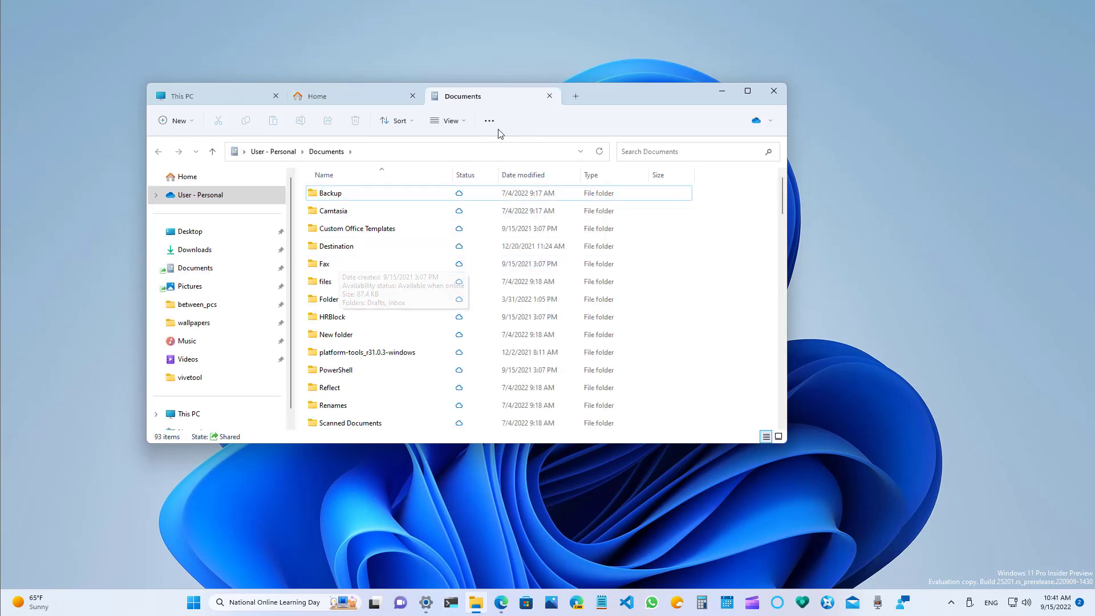
click(549, 97)
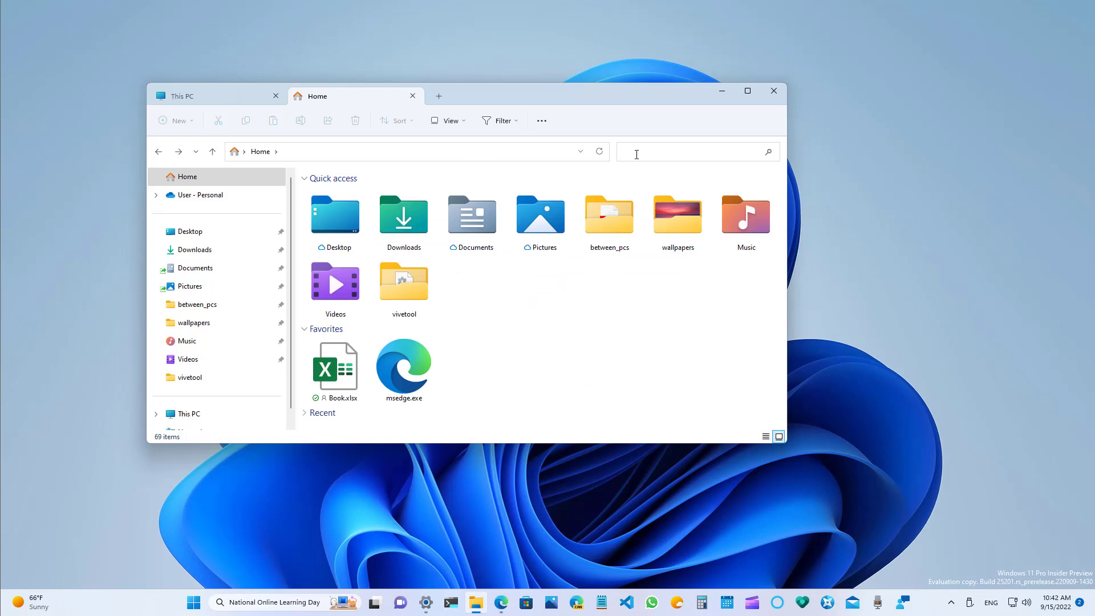
text(windows)
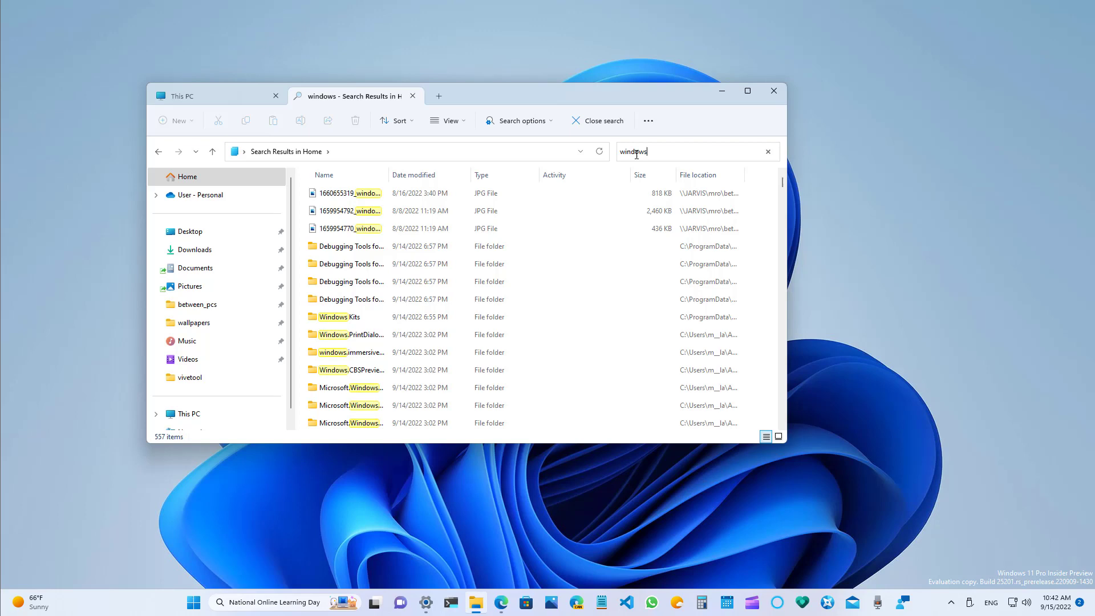
Step: Close the File Explorer window with Alt+F4 to reveal the blue bloom desktop
key(alt+F4)
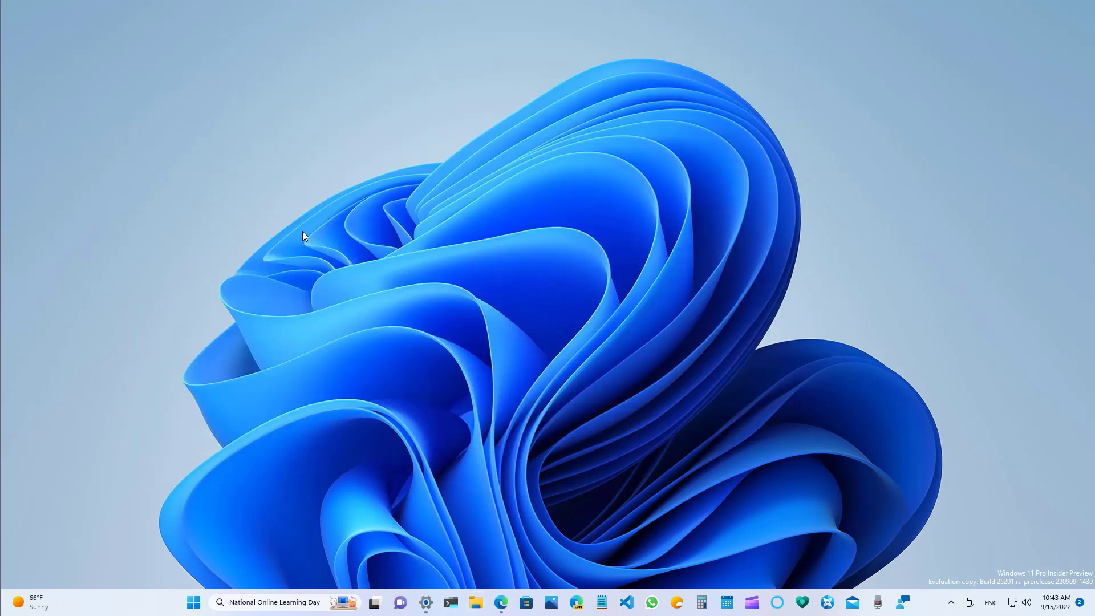